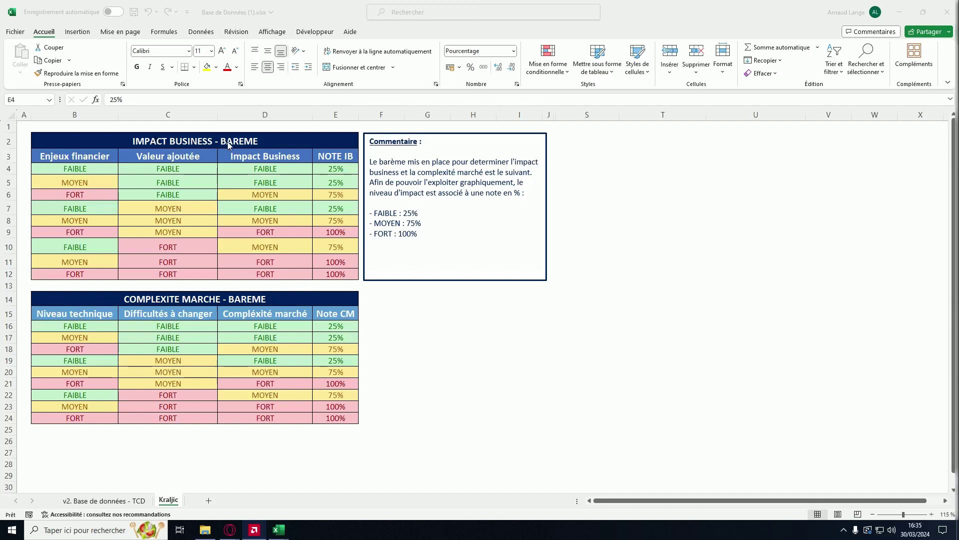
- Examine the IMPACT BUSINESS - BAREME table: its column headings, the FAIBLE/MOYEN/FORT combinations and the associated NOTE IB
left_click(73, 156)
left_click(153, 158)
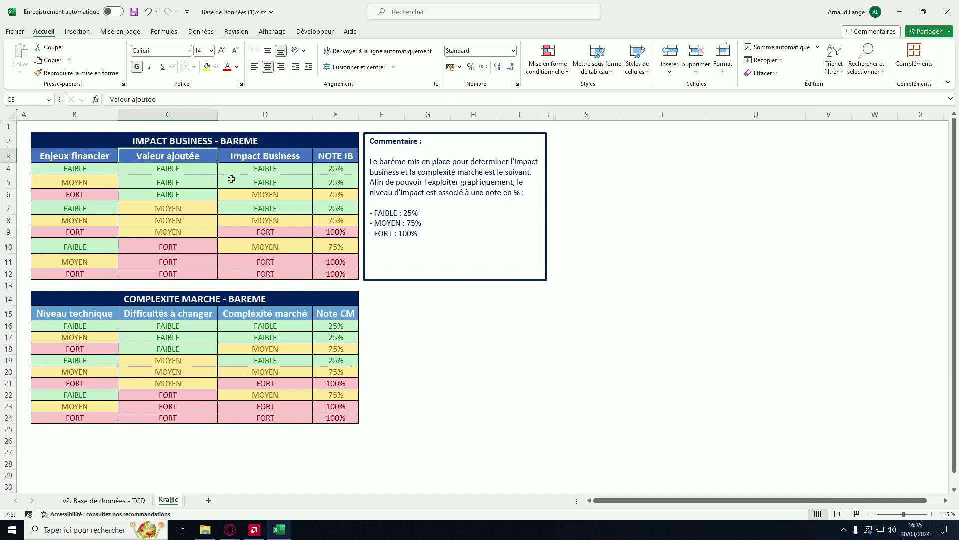
left_click(252, 157)
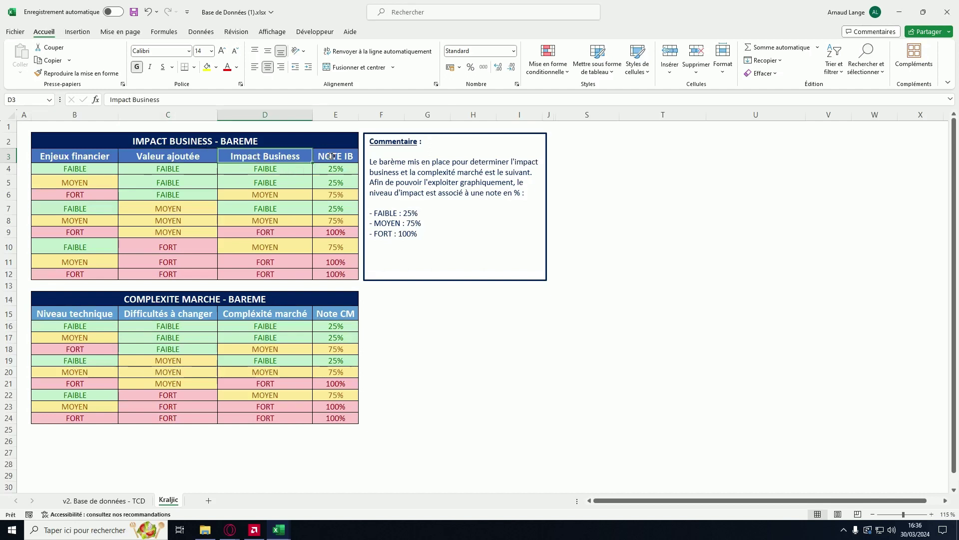
left_click(82, 169)
left_click(92, 182)
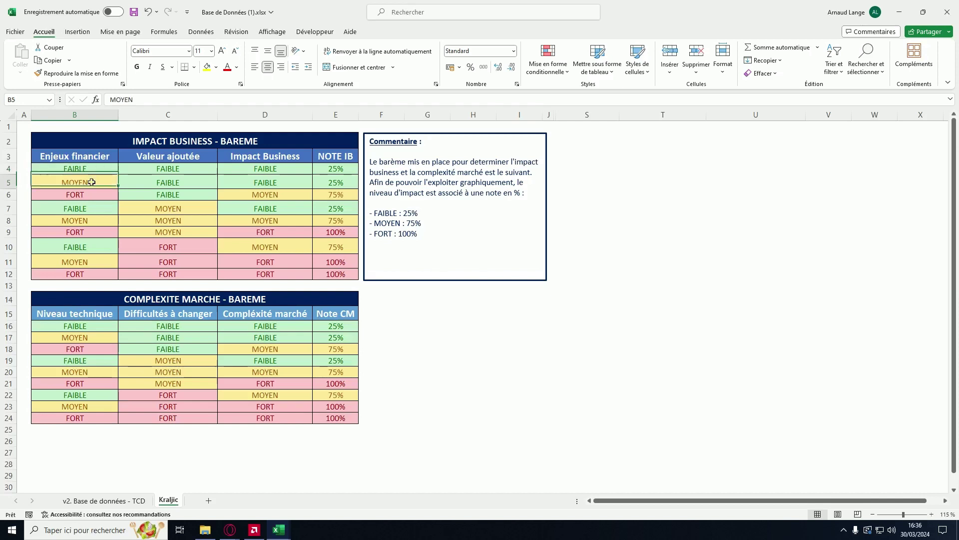
left_click(103, 195)
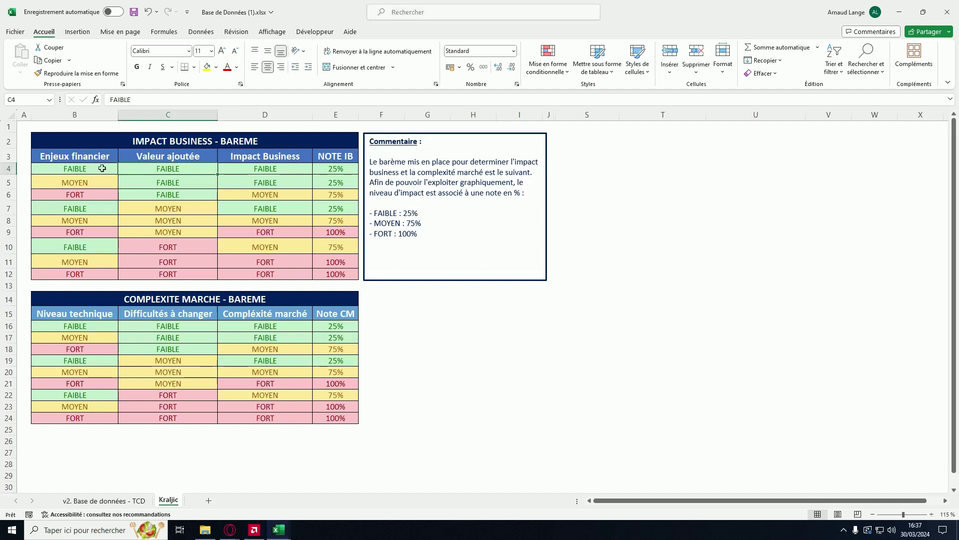
left_click(254, 170)
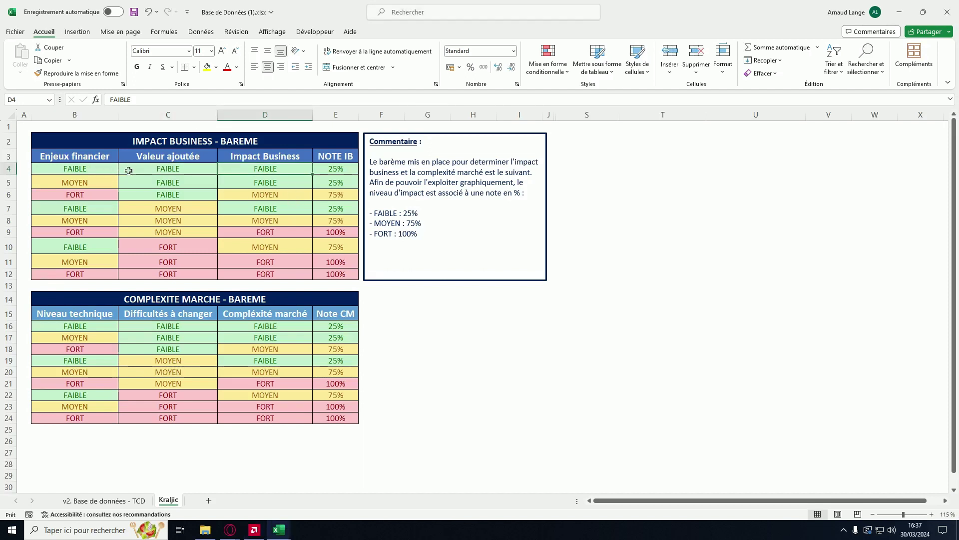
left_click(339, 171)
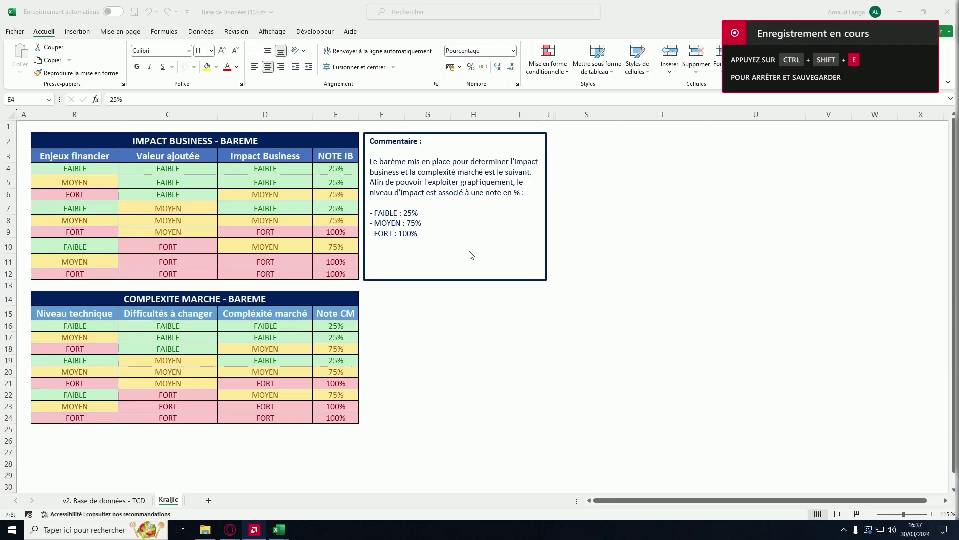
- Examine the COMPLEXITE MARCHE - BAREME table: its technical level, difficulty of changing, market complexity and Note CM columns
scroll(477, 261, "down", 1)
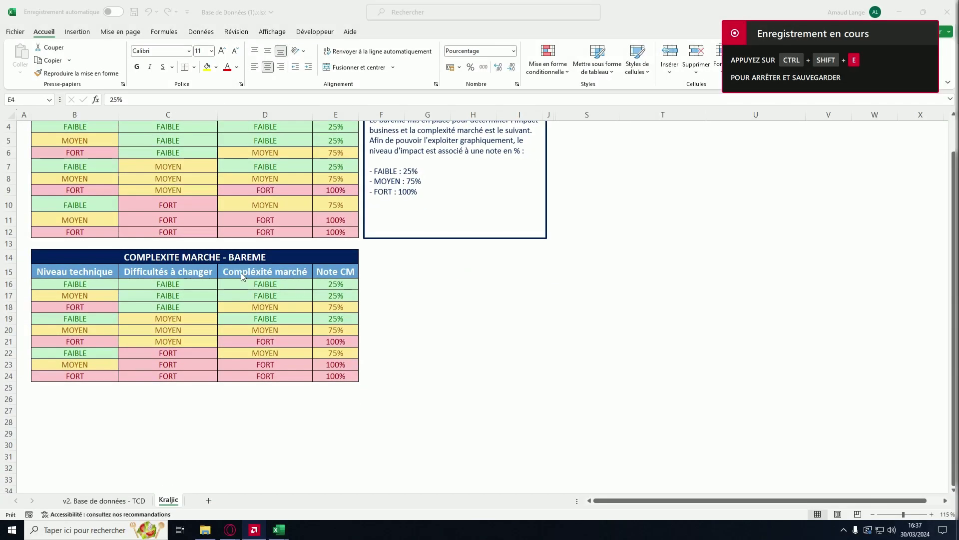
left_click(77, 271)
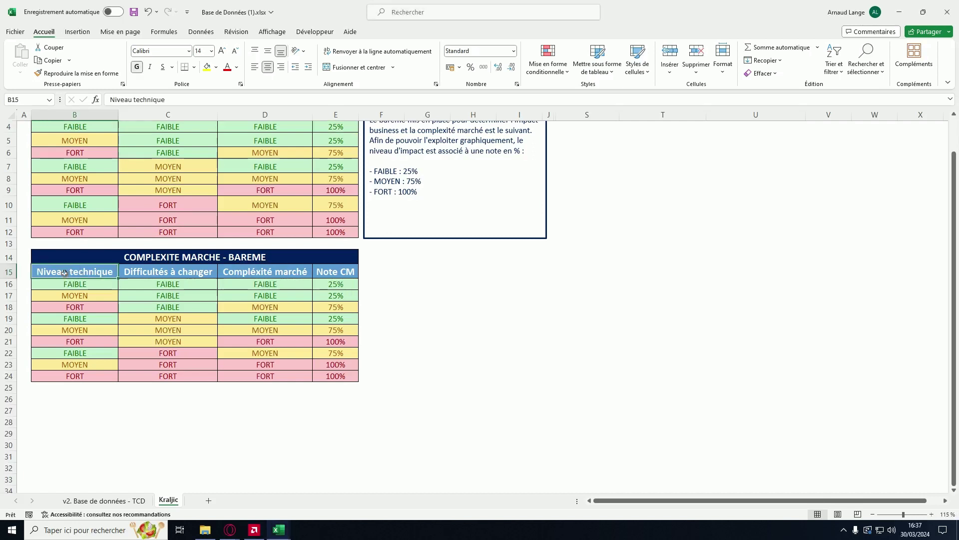
left_click(173, 274)
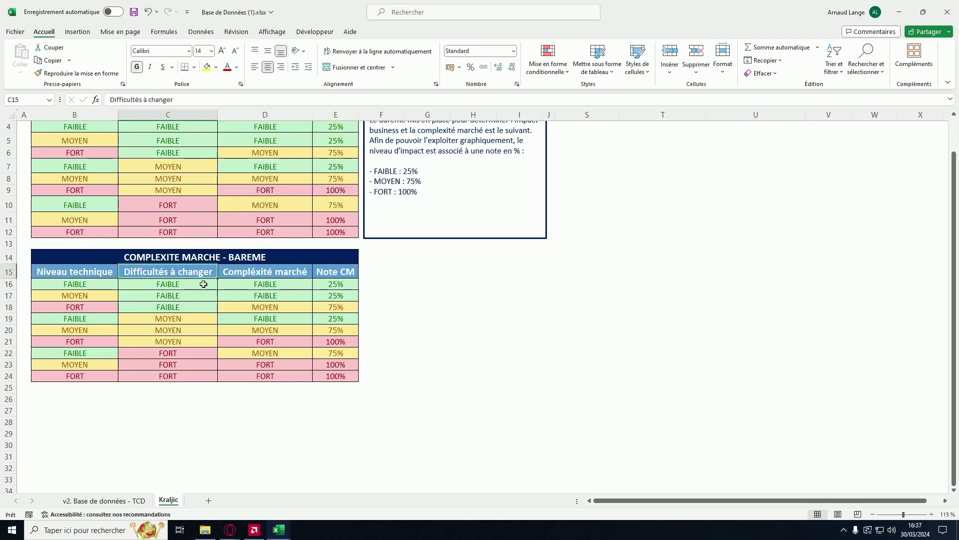
left_click(260, 273)
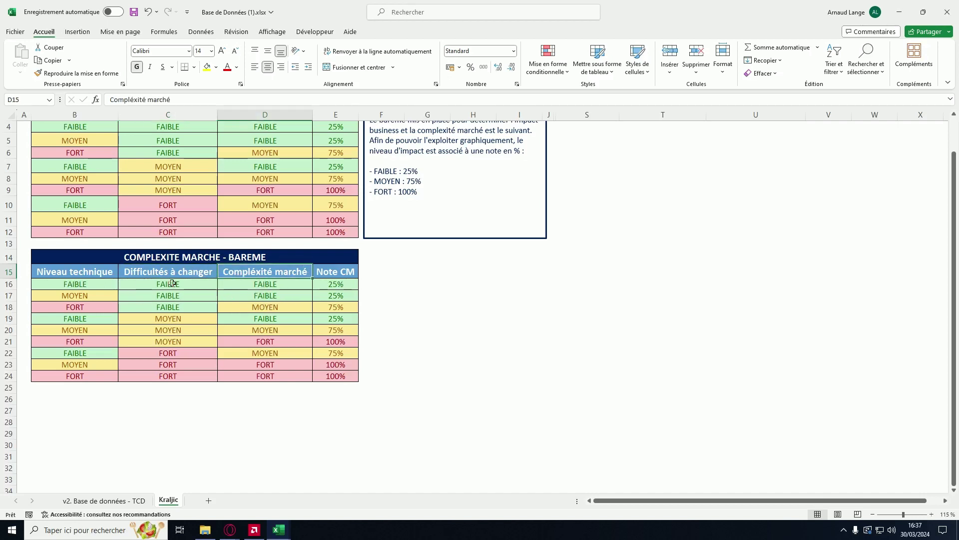
scroll(173, 282, "up", 1)
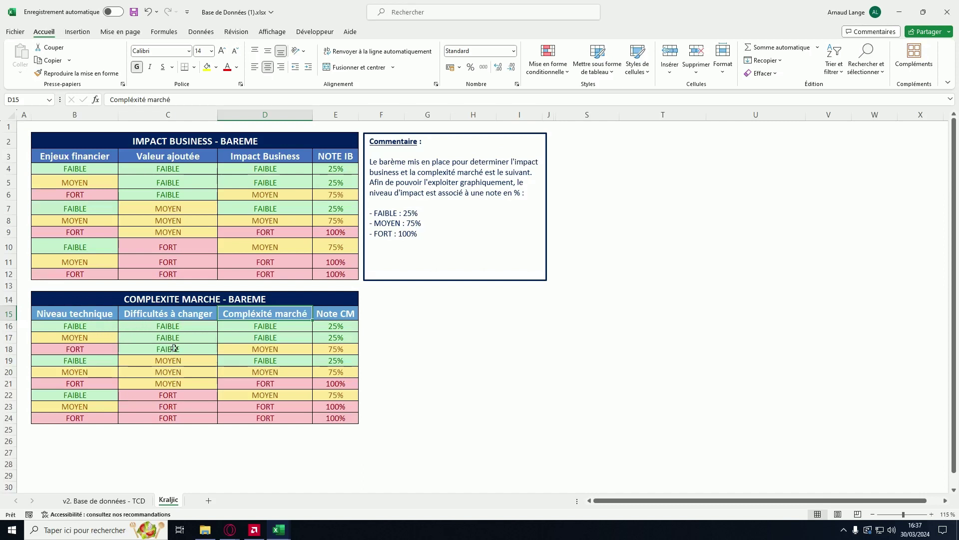
left_click(333, 330)
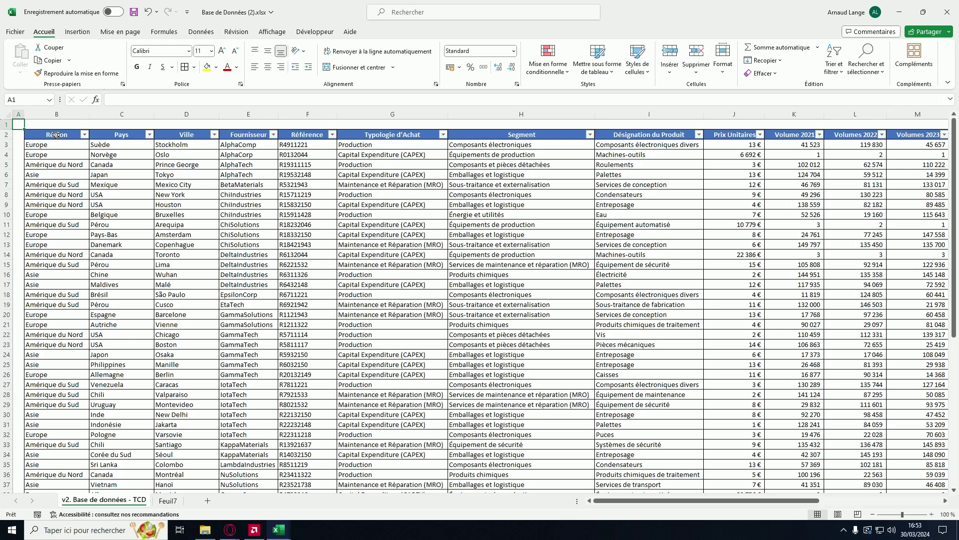
- Create a pivot table on a new worksheet from the full data table starting at B2 of v2. Base de données - TCD
left_click(56, 135)
key("ctrl+shift+End")
left_click(75, 33)
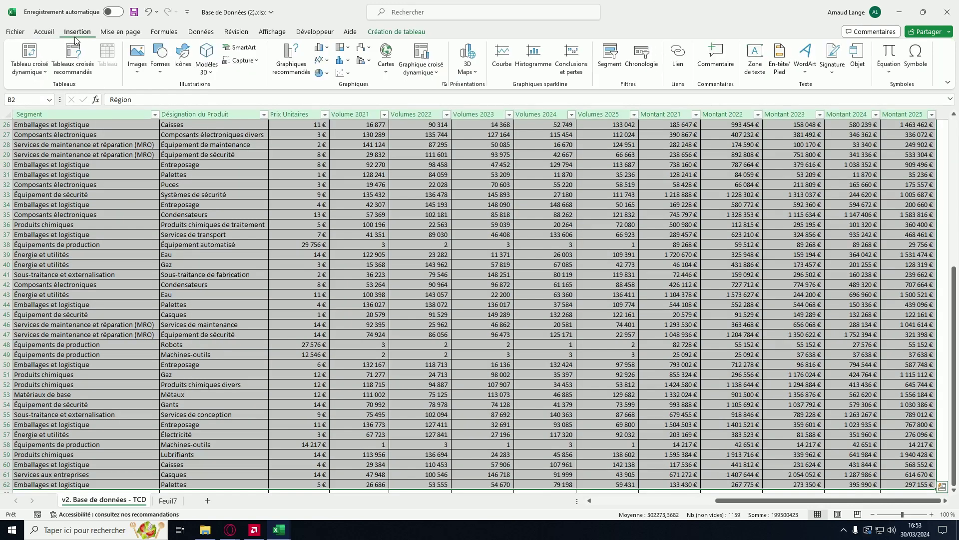
left_click(30, 55)
left_click(664, 303)
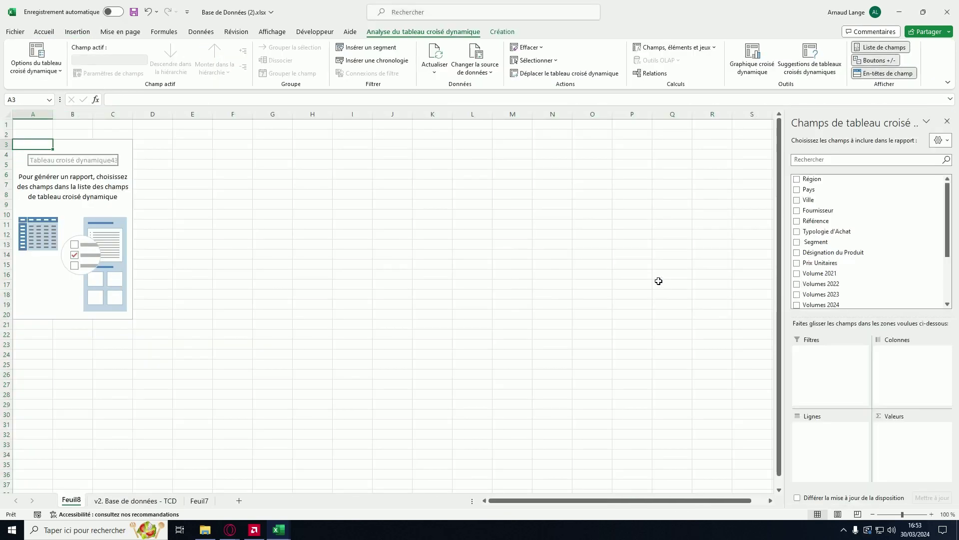
- Set the pivot table to list Segment in rows and sum Montant 2023 as values
left_click_drag(816, 242, 831, 440)
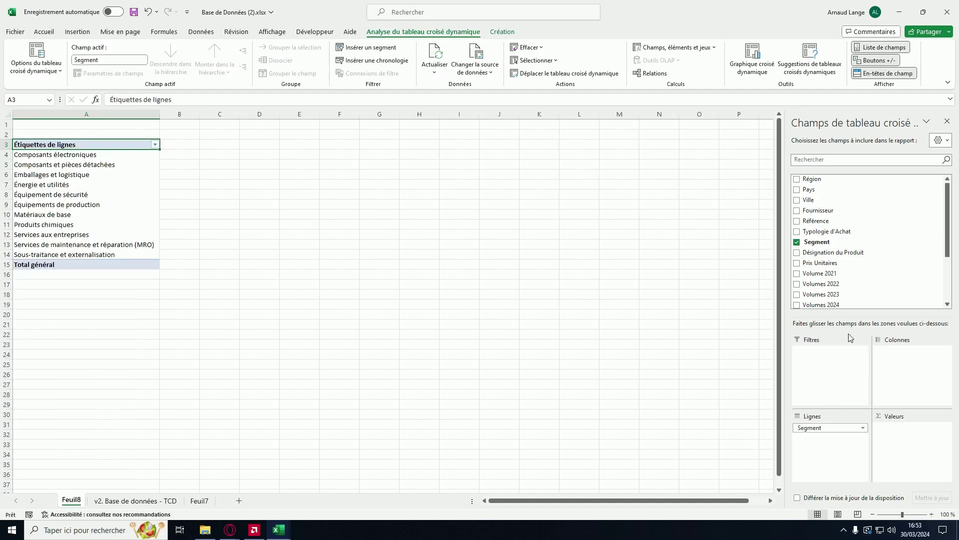
left_click_drag(100, 155, 100, 255)
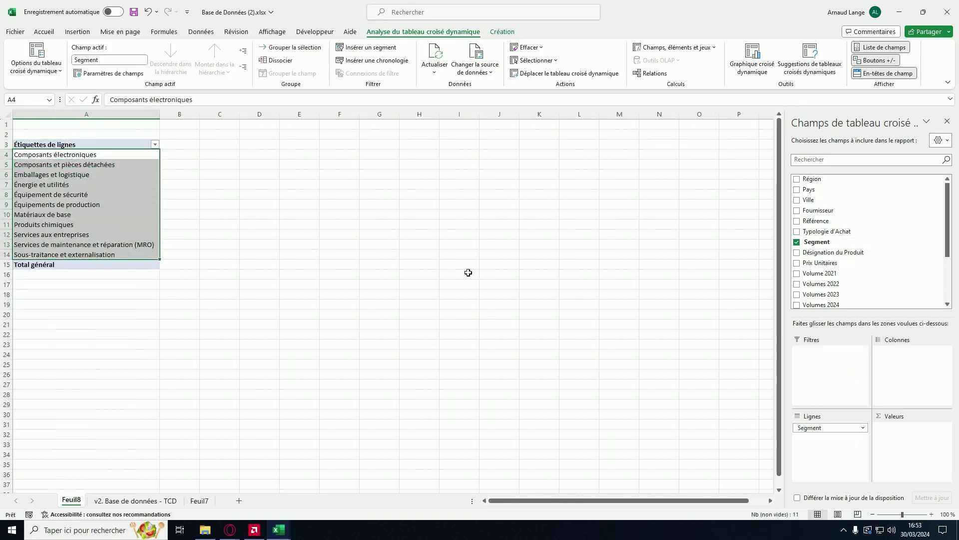
scroll(869, 240, "down", 3)
left_click_drag(822, 270, 895, 440)
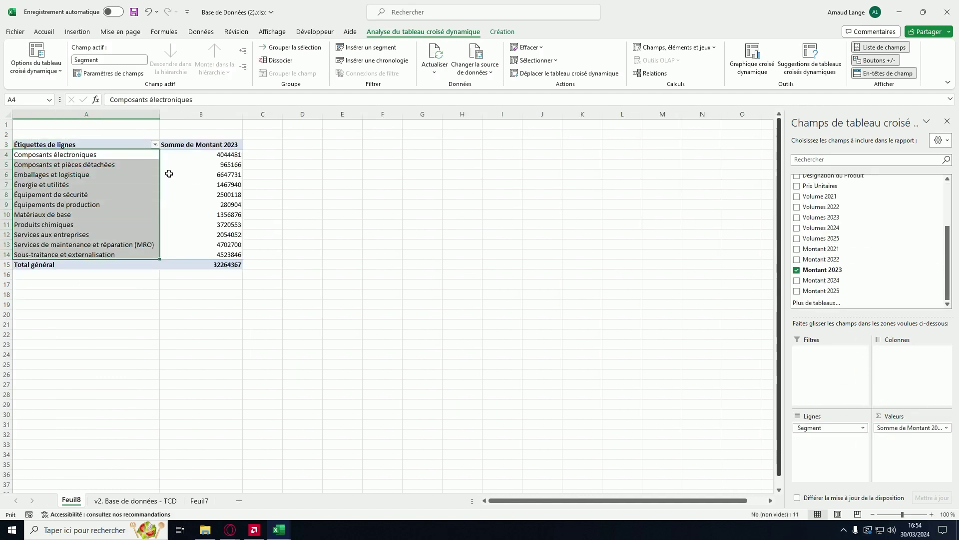
- Copy the whole pivot table and paste it over itself as plain values at A3
key("ctrl+Home")
key("Down")
key("Down")
key("ctrl+a")
key("ctrl+c")
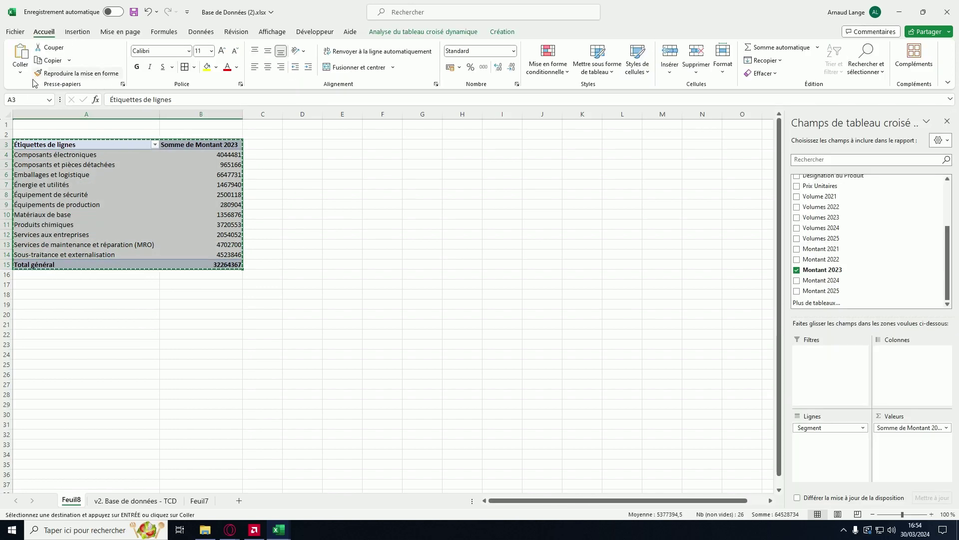
left_click(20, 72)
left_click(19, 148)
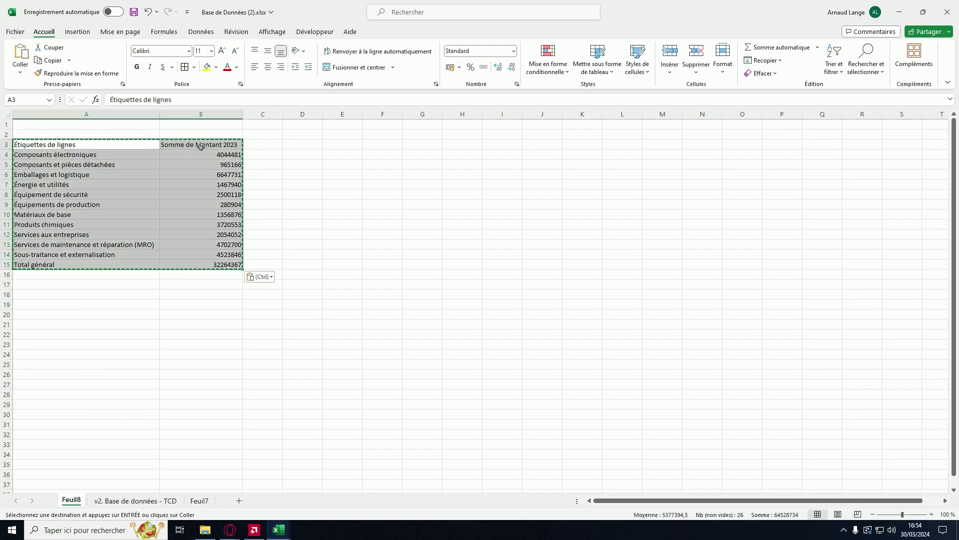
- Add the column headers y, x and taille in cells C3, D3 and E3
left_click(256, 145)
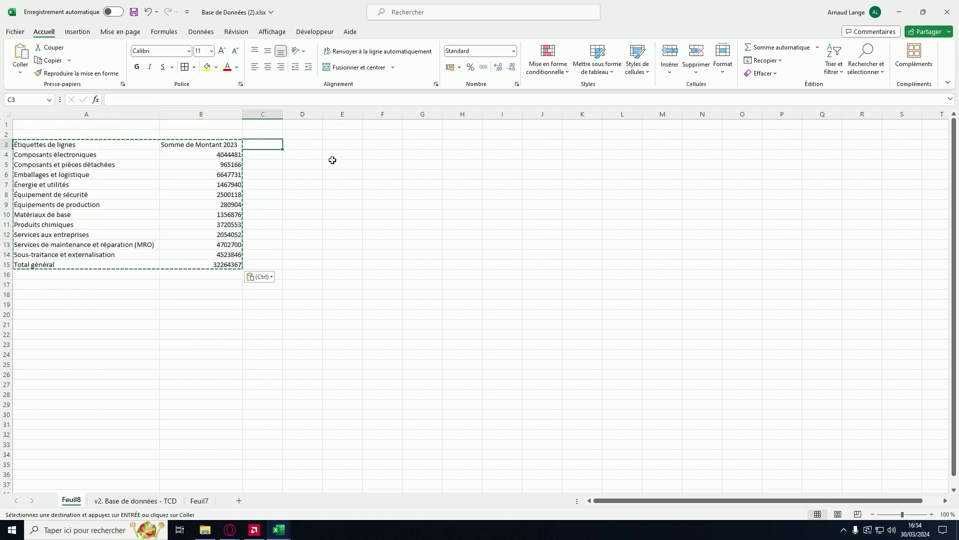
type("y")
key("Tab")
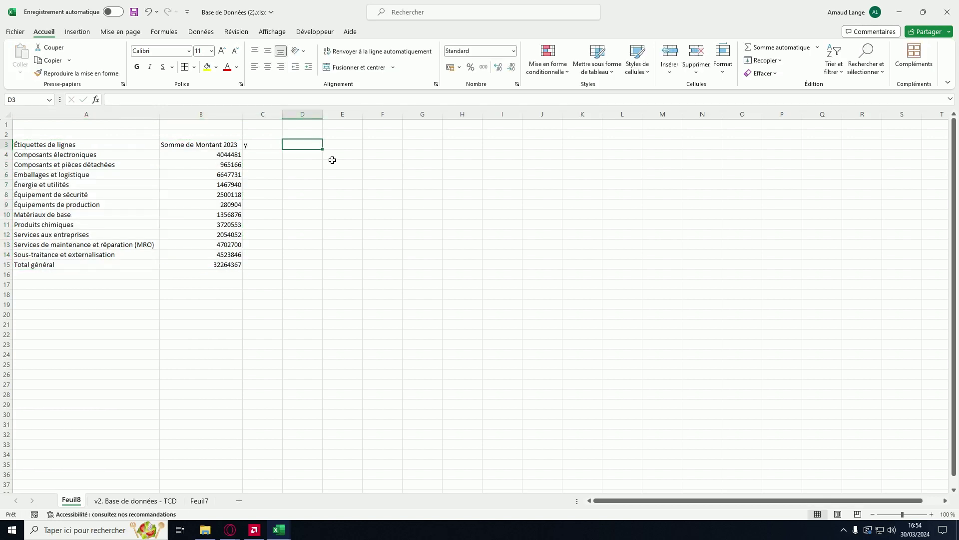
type("x")
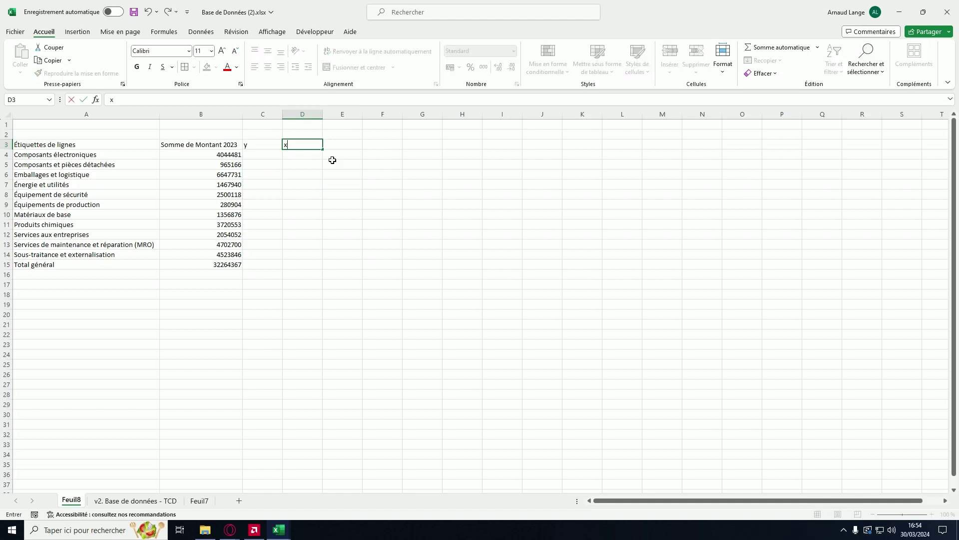
key("Tab")
type("ta")
key("Return")
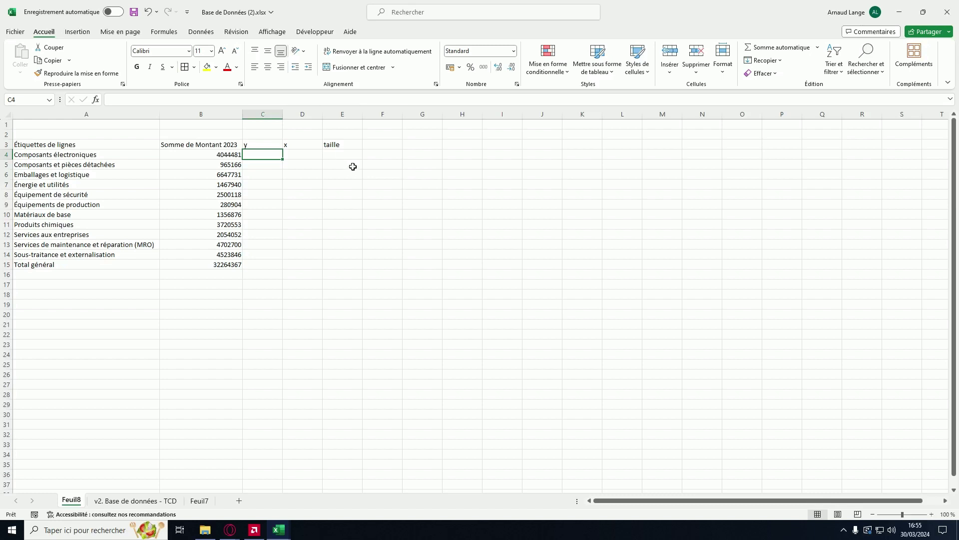
- Enter =B4/SOMME($B$4:$B$14) in E4 to calculate the first segment's share of the total amount
left_click(342, 156)
type("=")
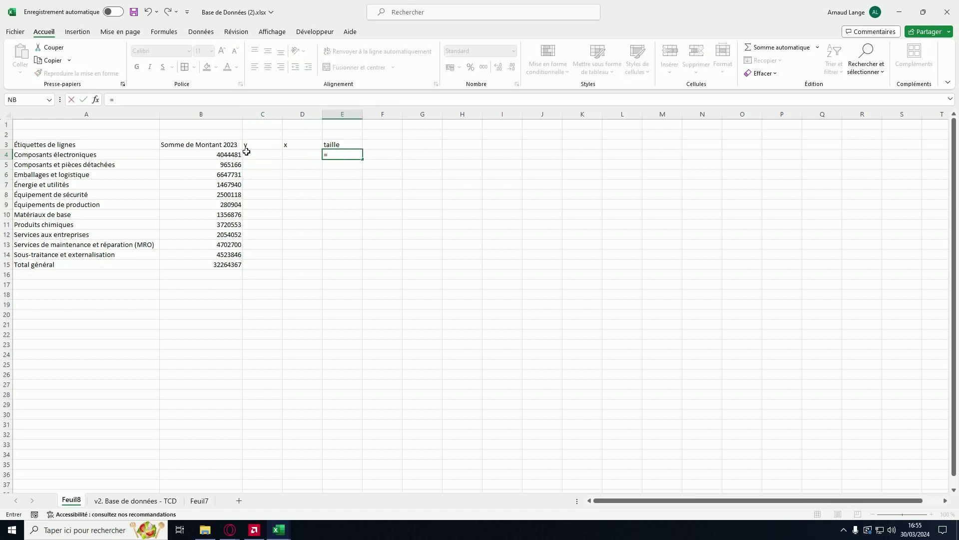
left_click(229, 155)
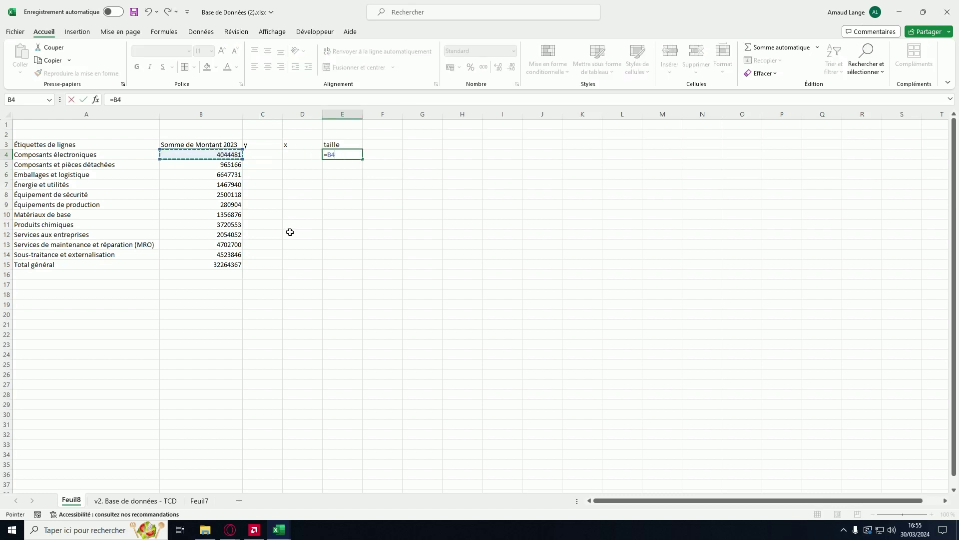
type("/SOMME(")
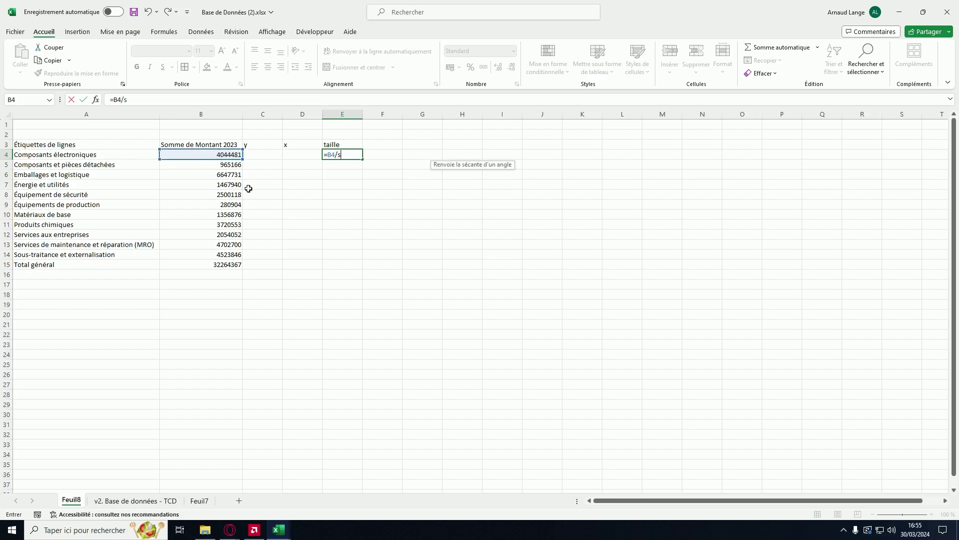
left_click_drag(215, 156, 210, 258)
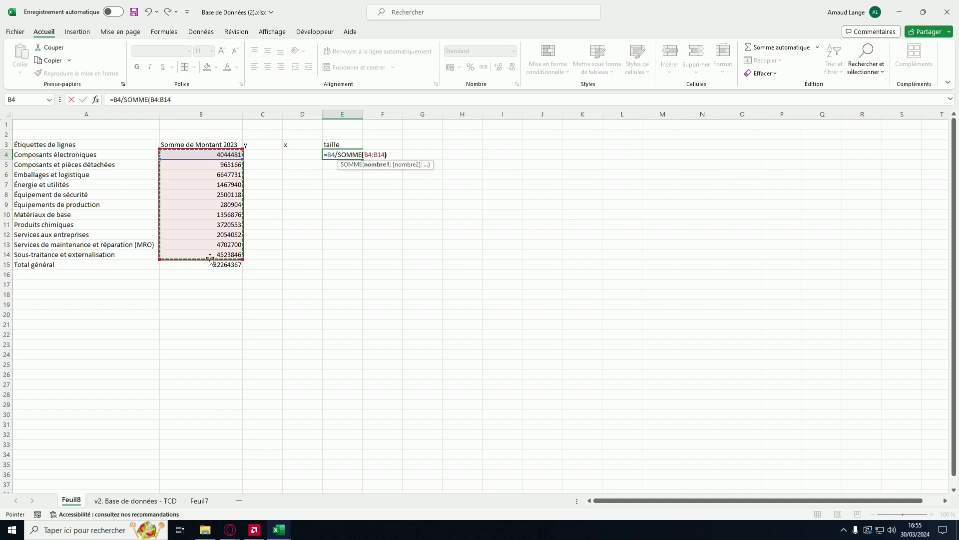
type(")")
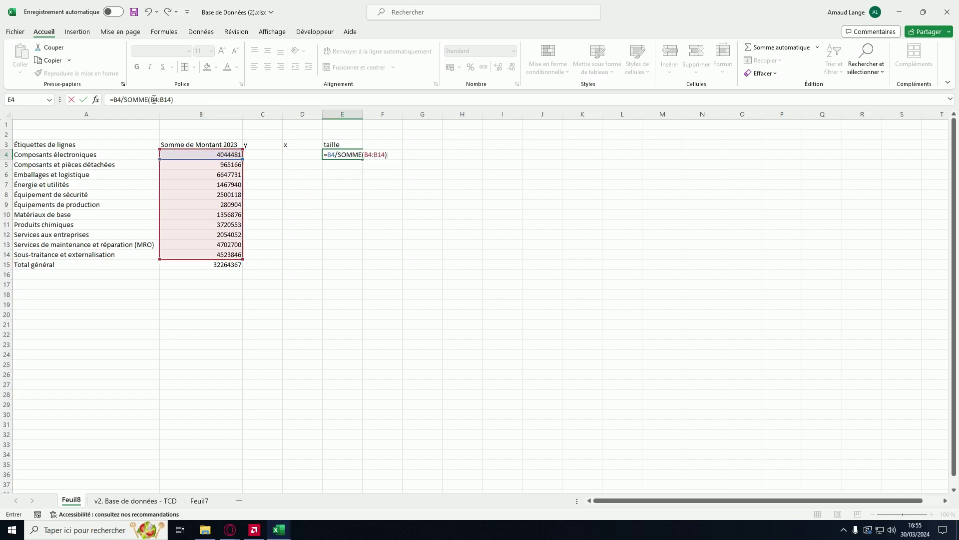
left_click(156, 99)
key("F4")
left_click(186, 100)
key("F4")
key("Return")
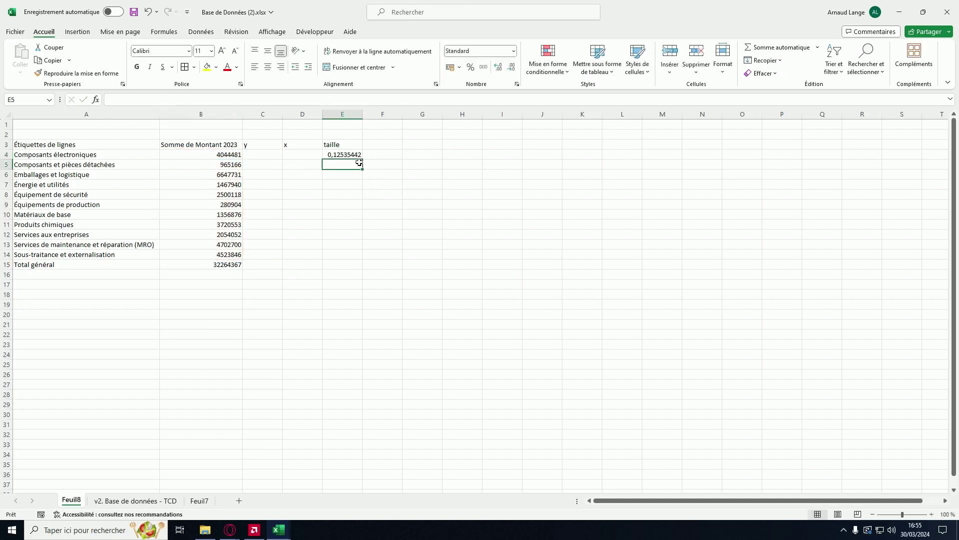
- Fill the taille formula from E4 down to E14 and format the range as percentages
left_click(350, 154)
left_click_drag(363, 162, 345, 256)
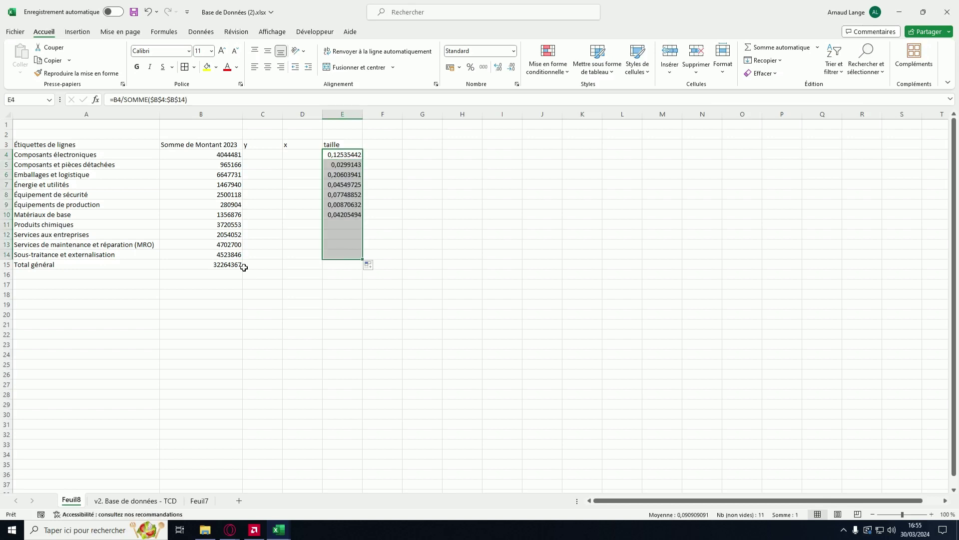
left_click(470, 68)
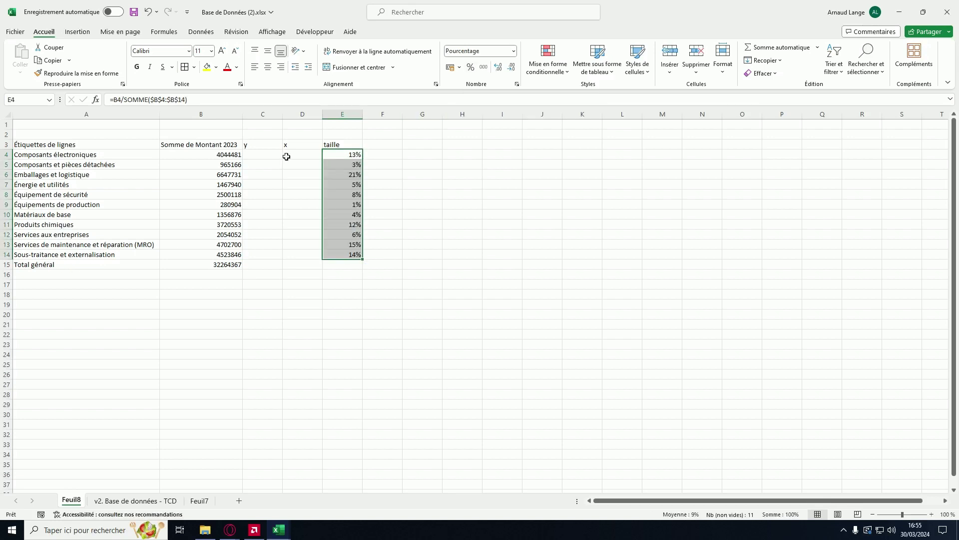
- Enter the y scores 25, 50, 75, 25, 75, 50, 100, 50, 25, 75 and 25 in cells C4 to C14
left_click(262, 155)
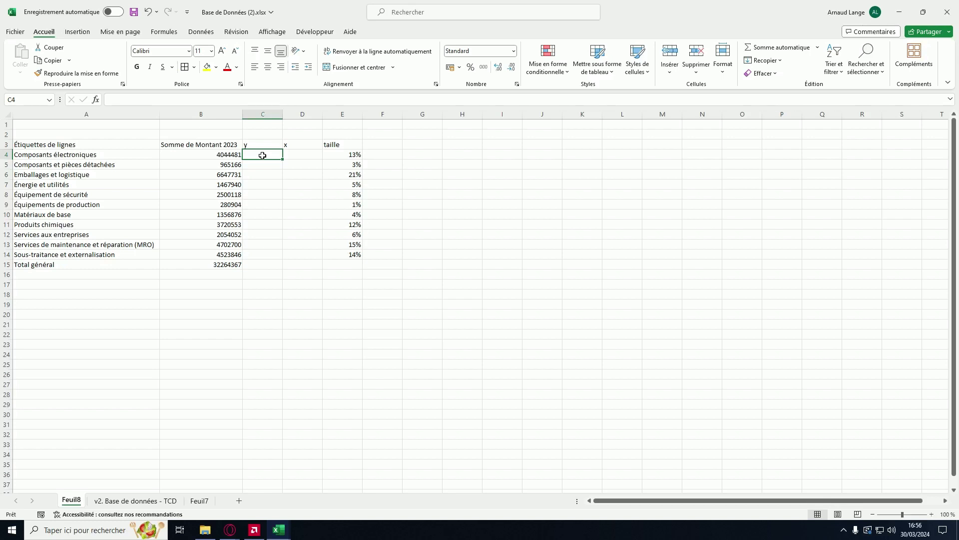
left_click(63, 165)
left_click(50, 185)
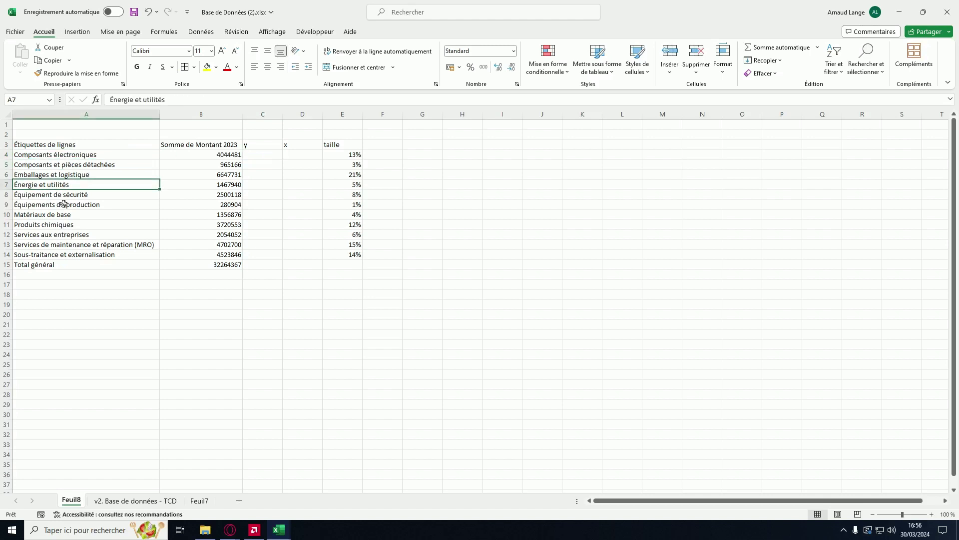
left_click(252, 154)
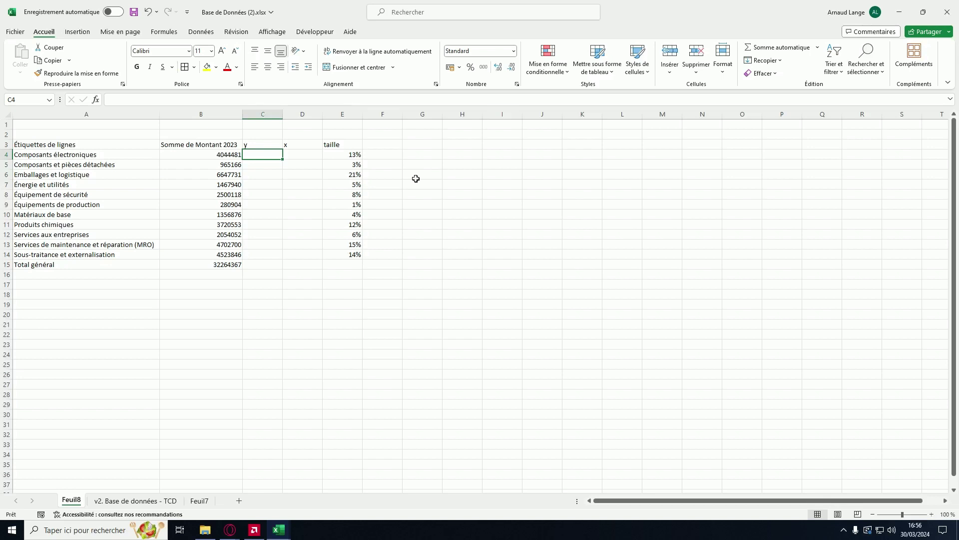
type("25 50 75 25 75")
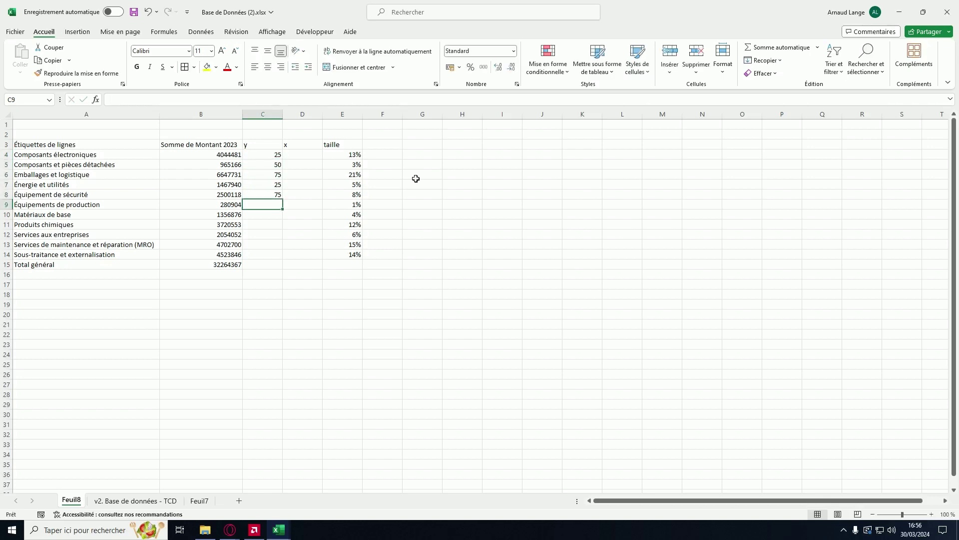
type(" 50 100 50 25 75 25")
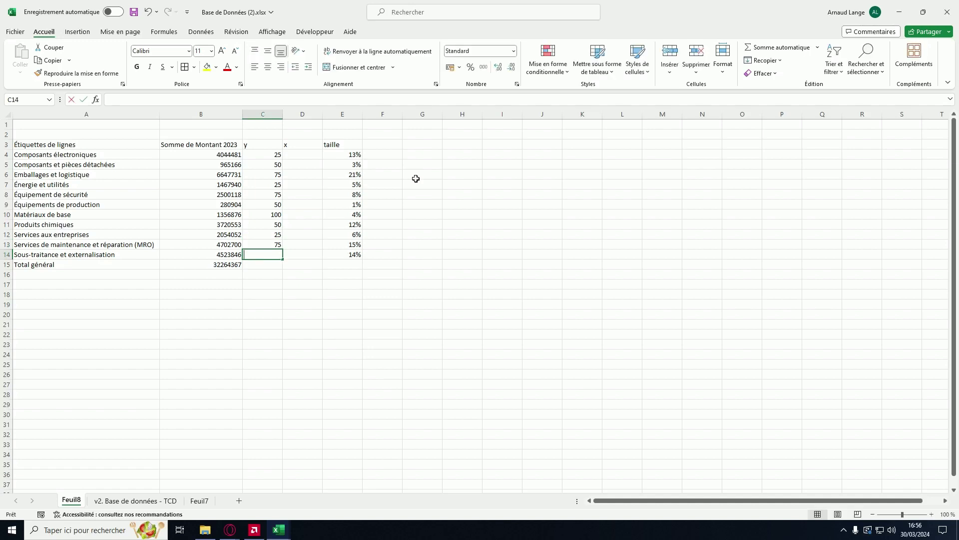
- Enter the x scores 45, 50, 50, 75, 50, 50, 25, 50, 100, 50 and 50 in cells D4 to D14
left_click(298, 156)
type("45 50 50 75 50 5")
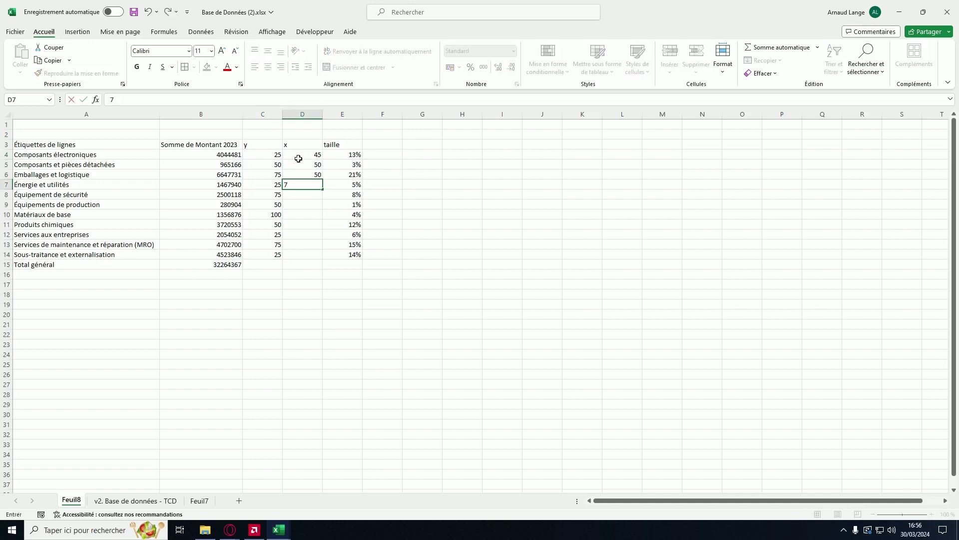
type("0 25 50 100 50 ")
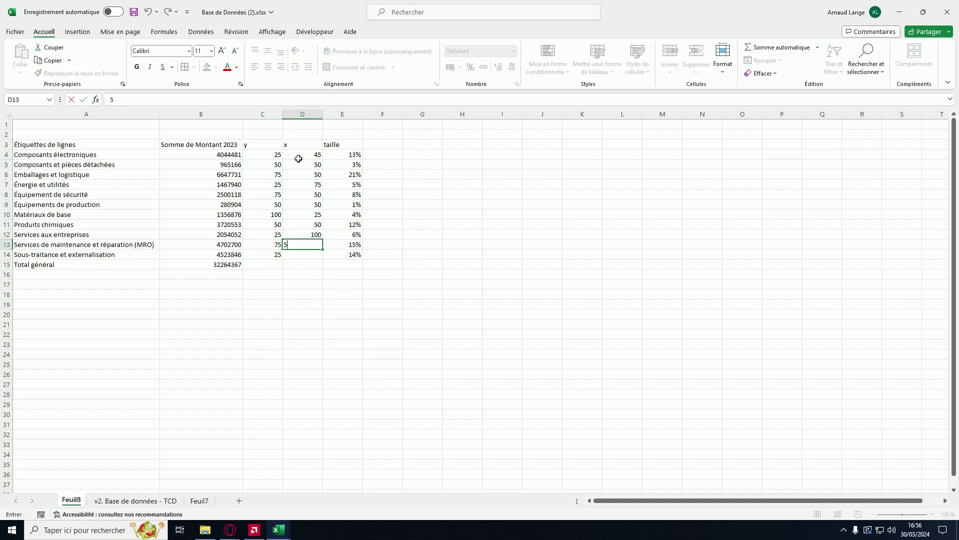
type("50")
key("Return")
left_click(469, 235)
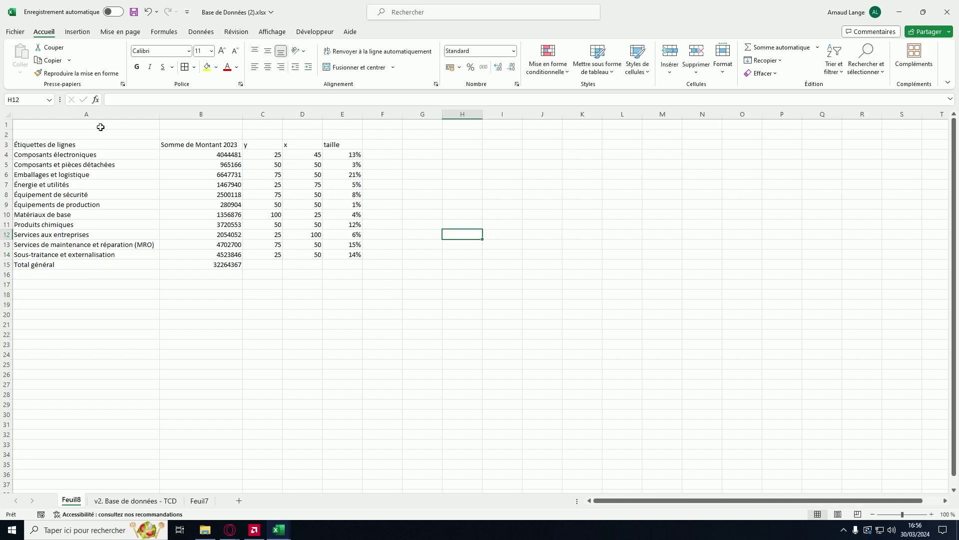
left_click(101, 127)
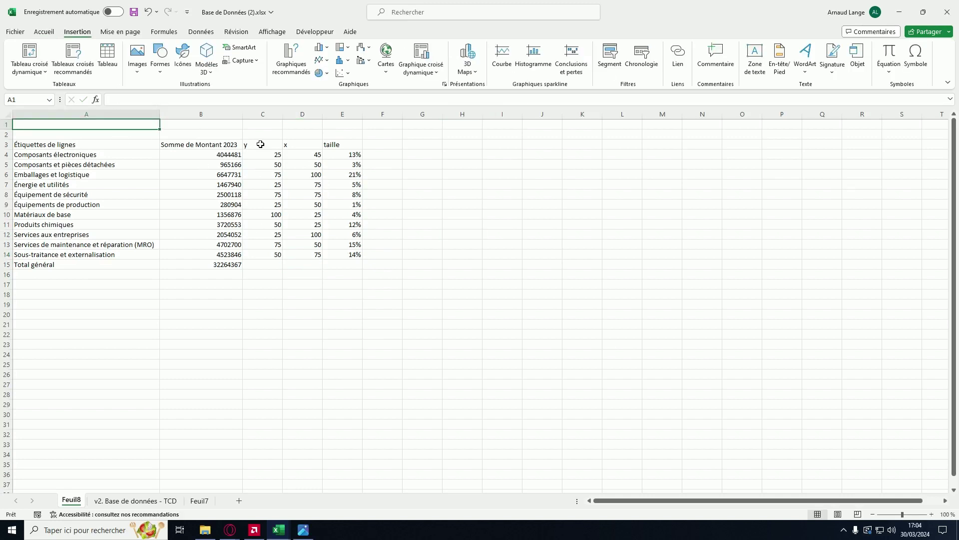
- Insert a single-series bubble chart from C3:E14, then place it beside the table and enlarge it to about columns G to P, rows 3 to 27
left_click_drag(260, 144, 358, 252)
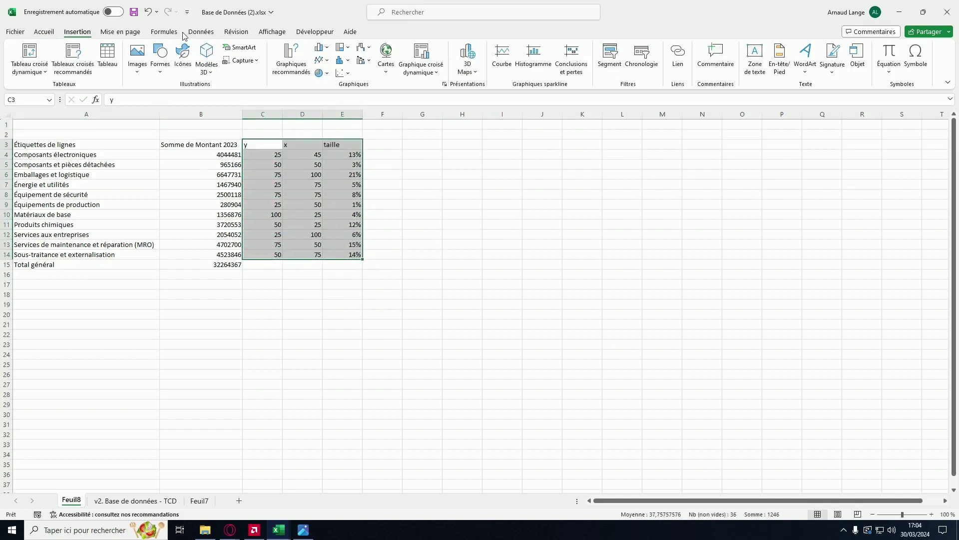
left_click(328, 73)
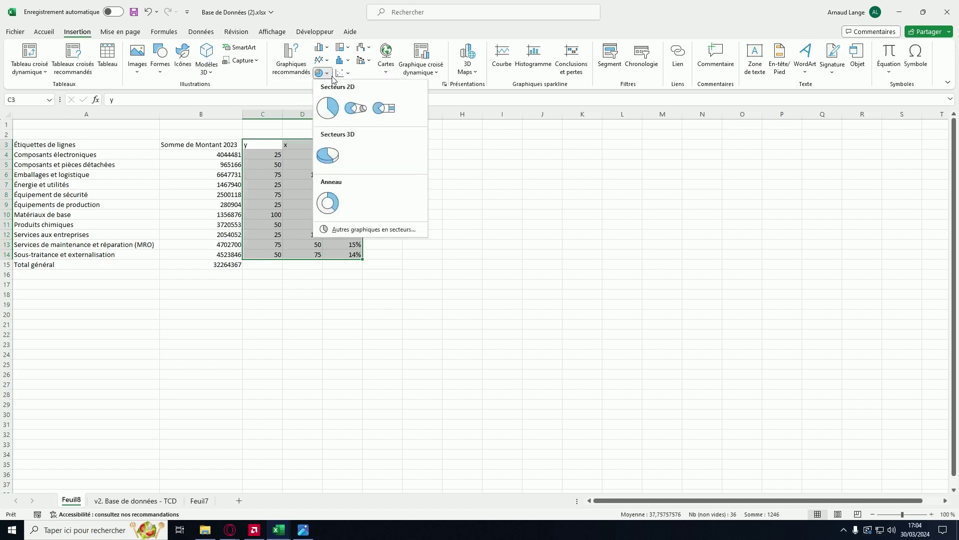
left_click(376, 230)
left_click(374, 238)
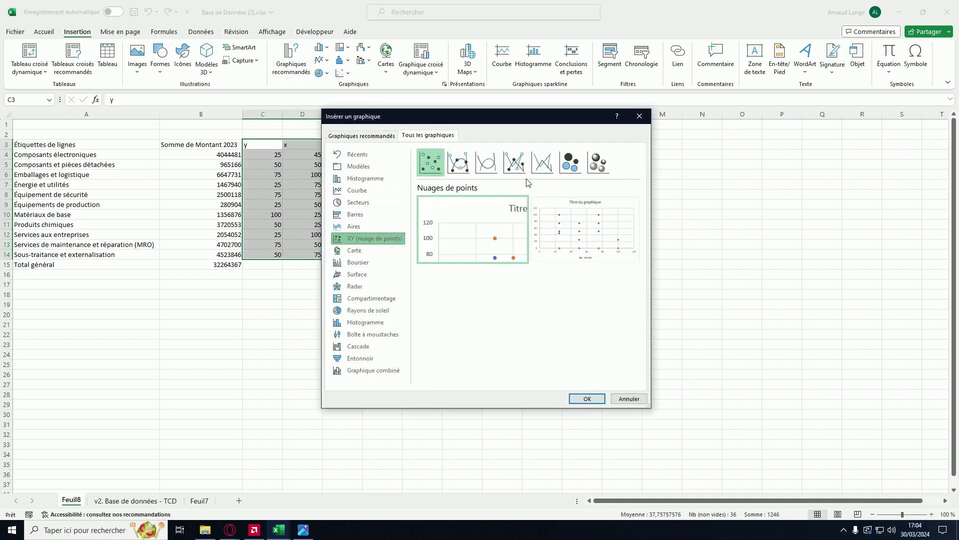
left_click(570, 163)
left_click(605, 234)
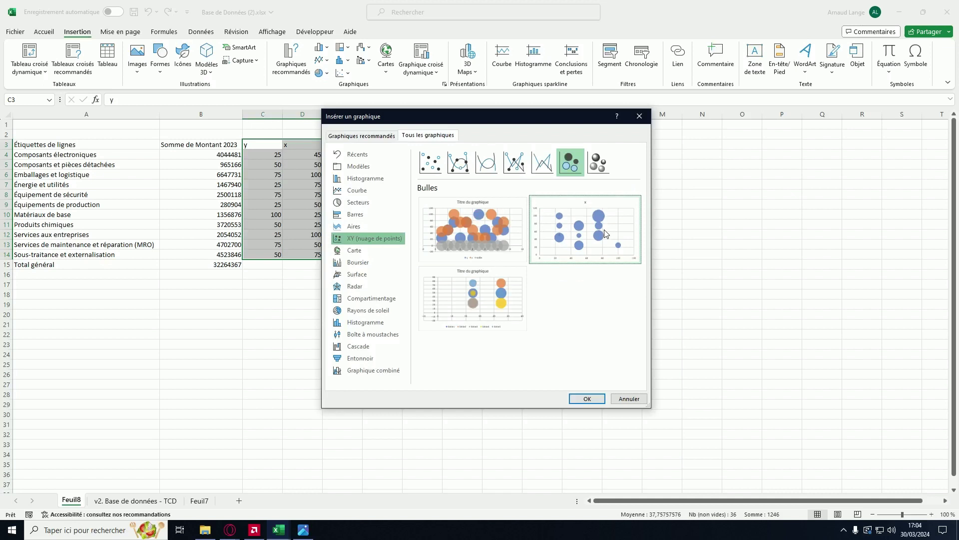
left_click(587, 398)
left_click_drag(552, 239, 593, 145)
left_click_drag(643, 284, 791, 388)
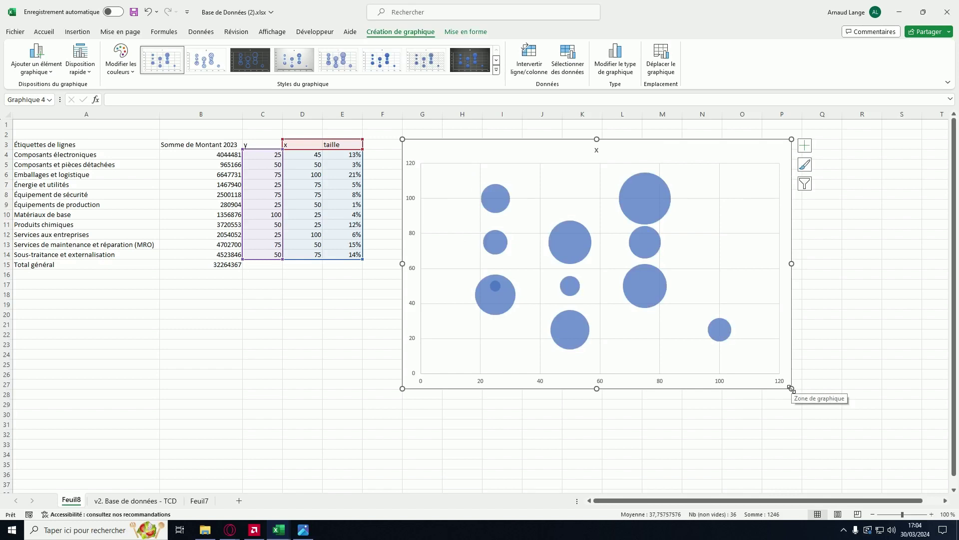
- Add data labels to the bubbles showing the segment names from A4:A14 instead of the Y value
left_click(805, 146)
mouse_move(914, 191)
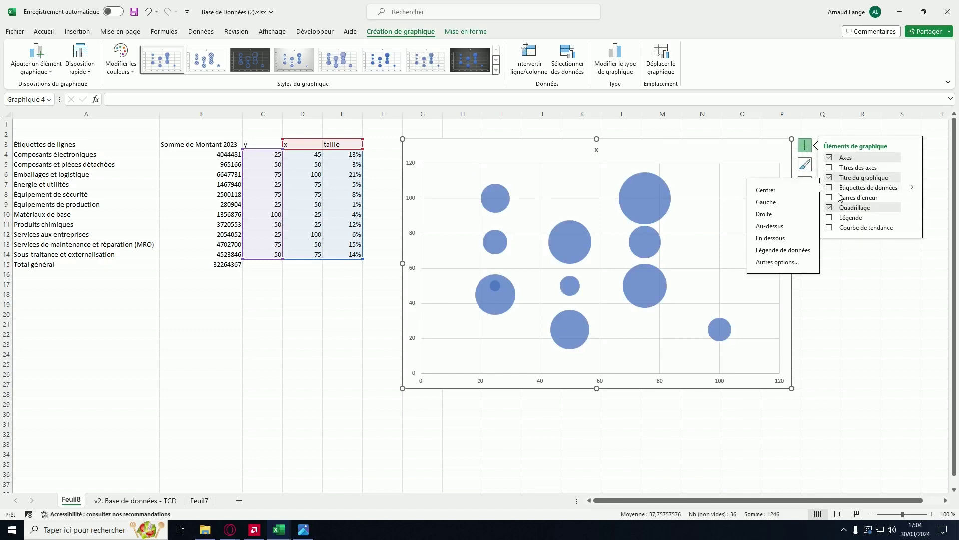
left_click(770, 324)
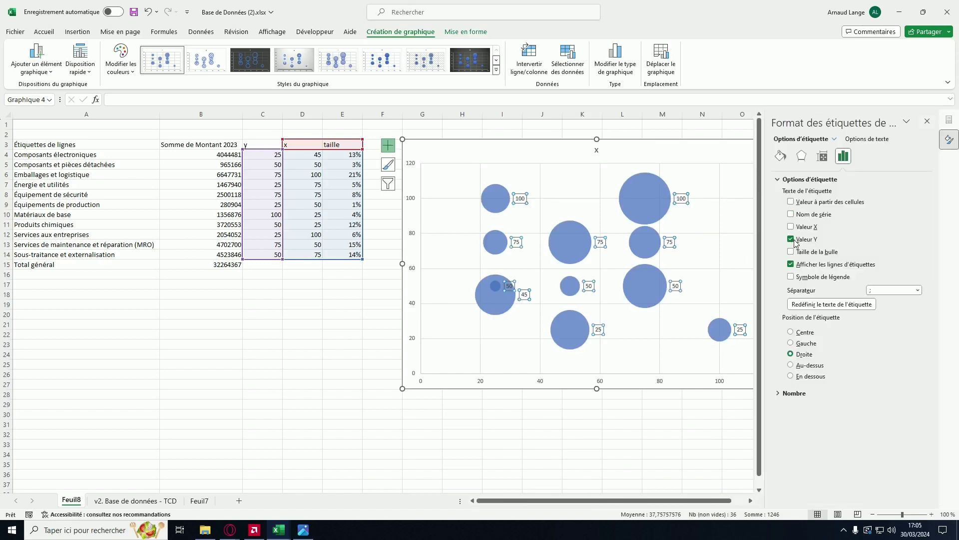
left_click(792, 240)
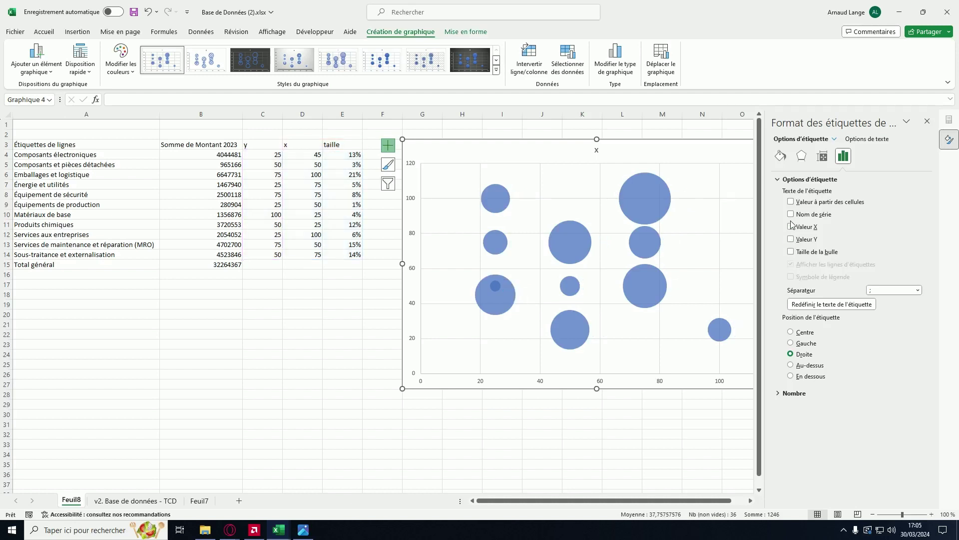
left_click(791, 202)
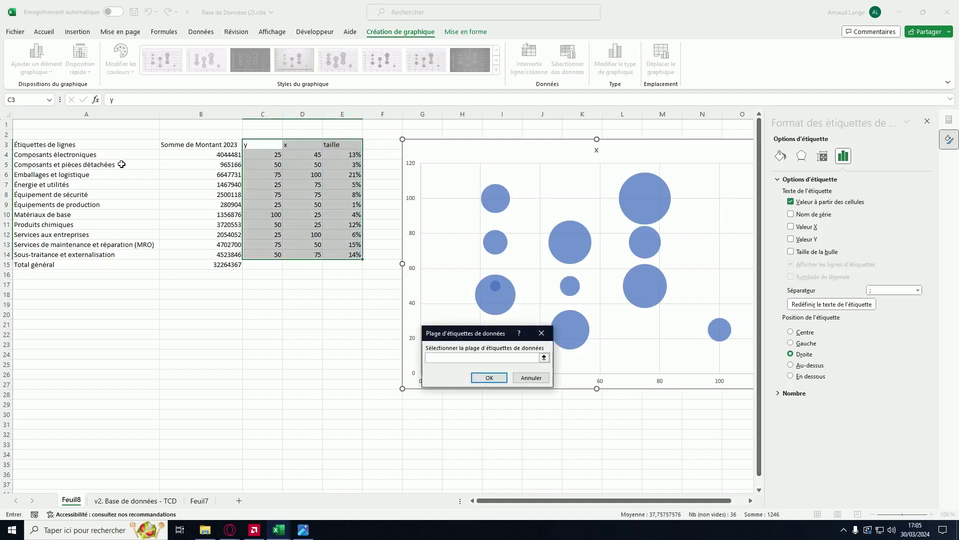
left_click_drag(103, 159, 102, 258)
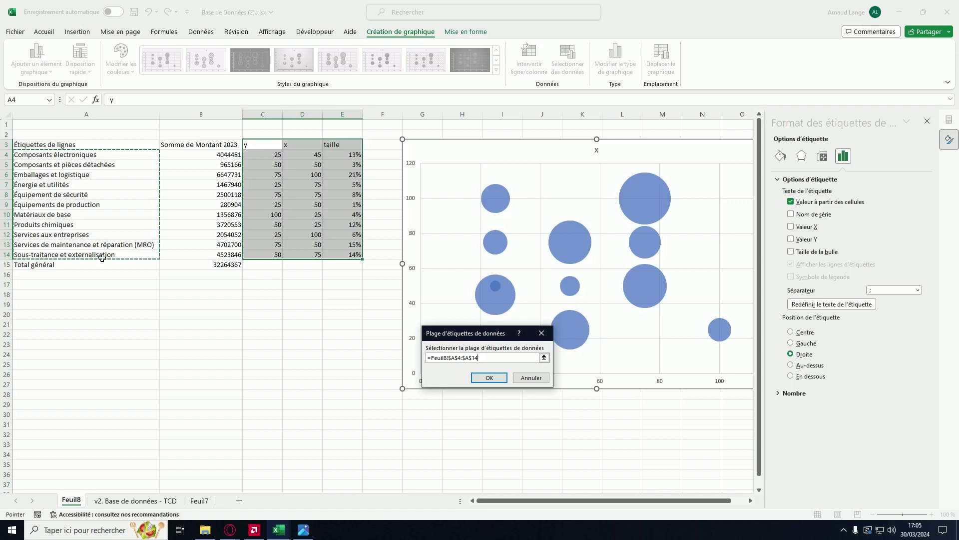
left_click(488, 378)
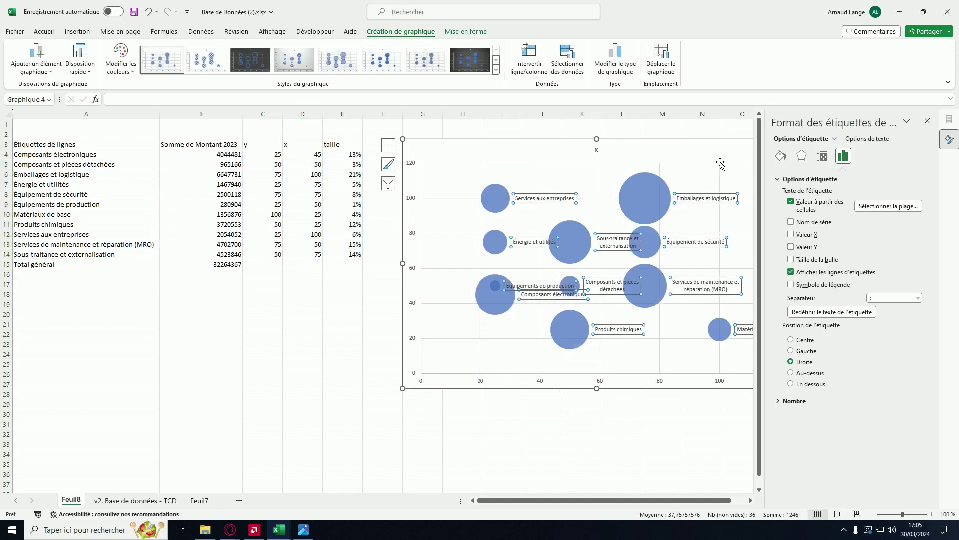
left_click(928, 122)
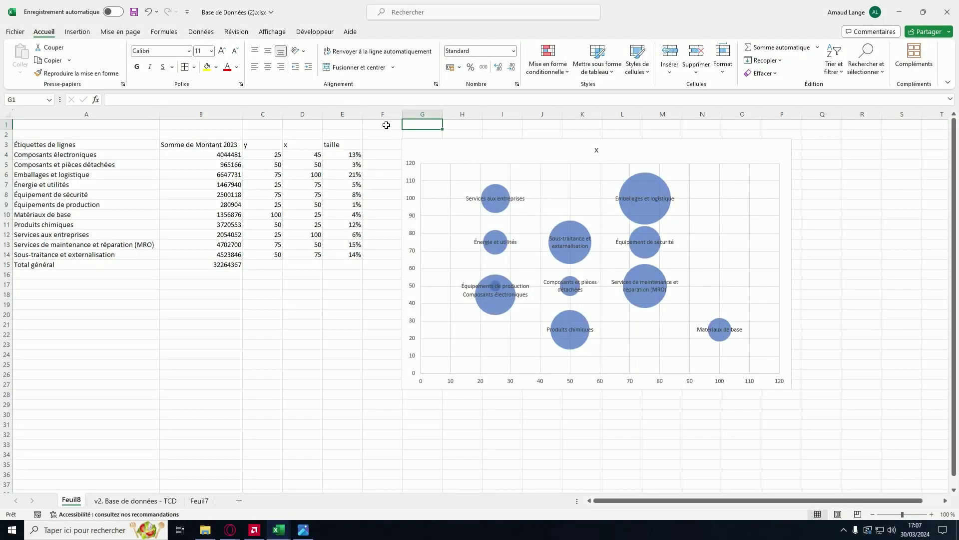
- Draw a rectangle about 5.66 cm high and 9.5 cm wide over the chart's upper-left quadrant
left_click(80, 32)
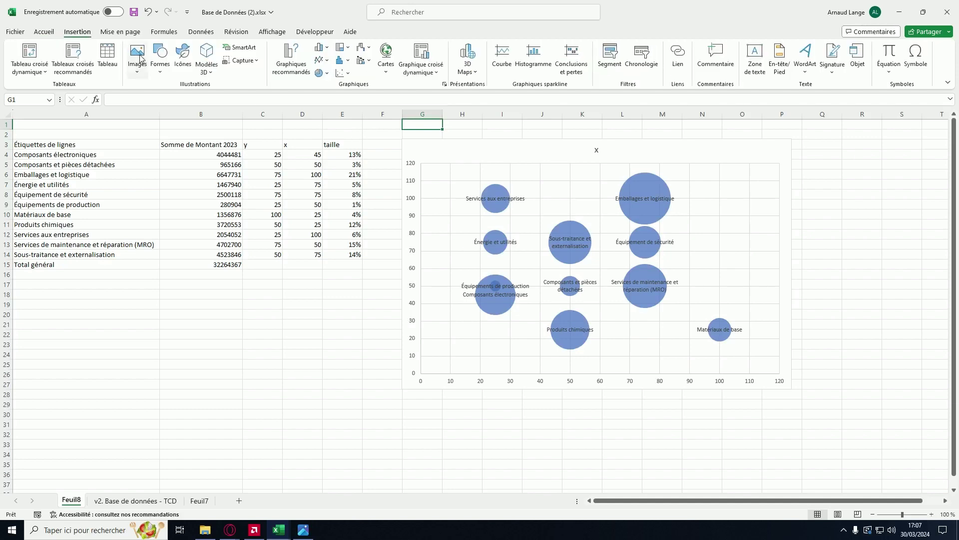
left_click(160, 56)
left_click(186, 102)
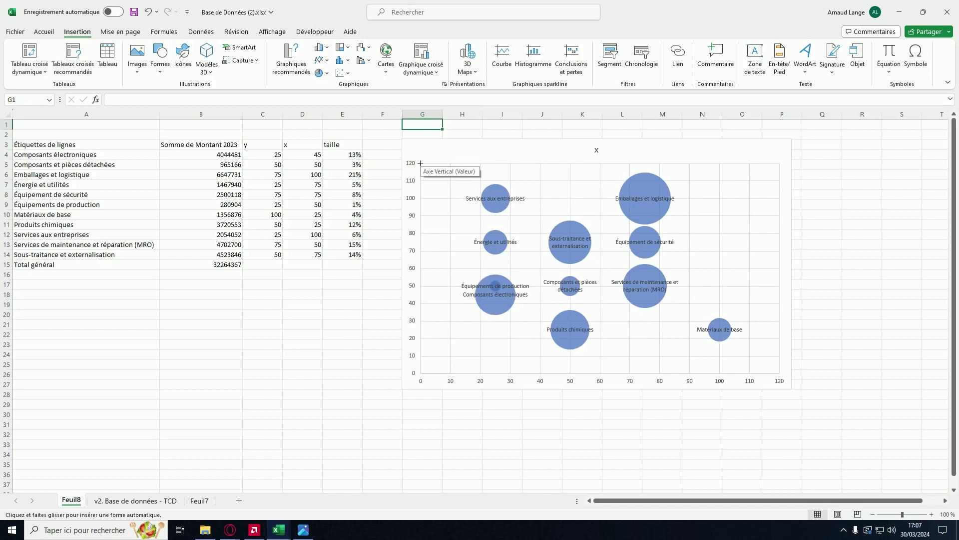
left_click_drag(420, 163, 600, 270)
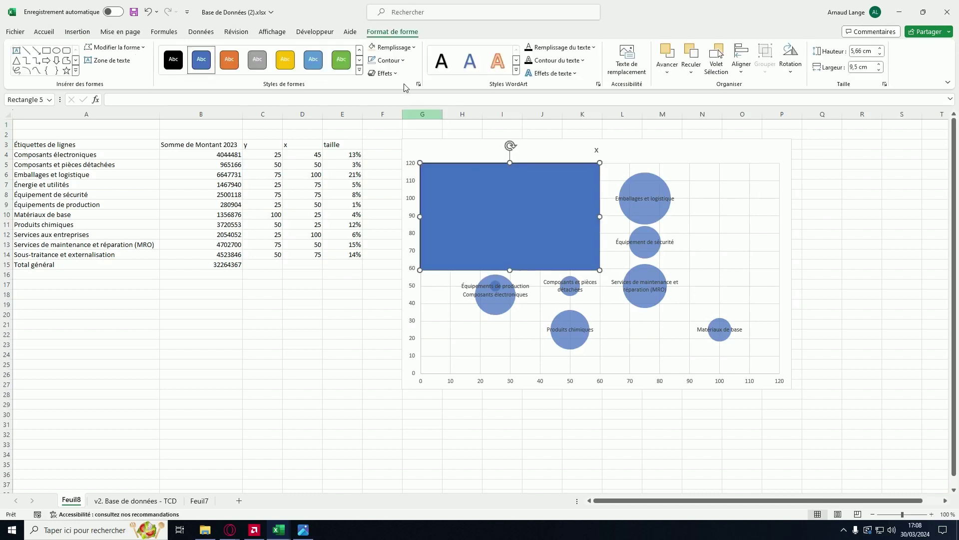
- Set the rectangle's fill colour transparency to 66% so the bubbles show through
left_click(411, 47)
left_click(435, 217)
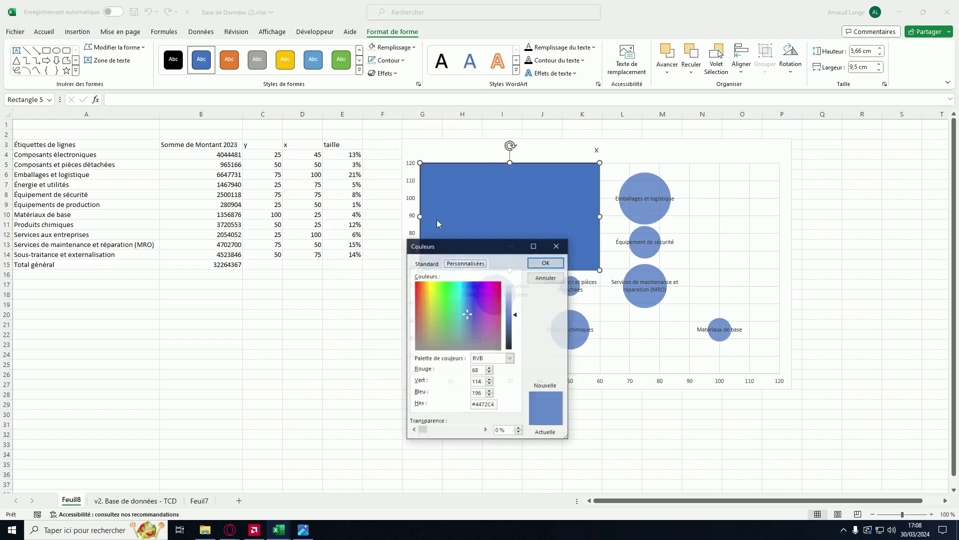
left_click_drag(422, 430, 457, 431)
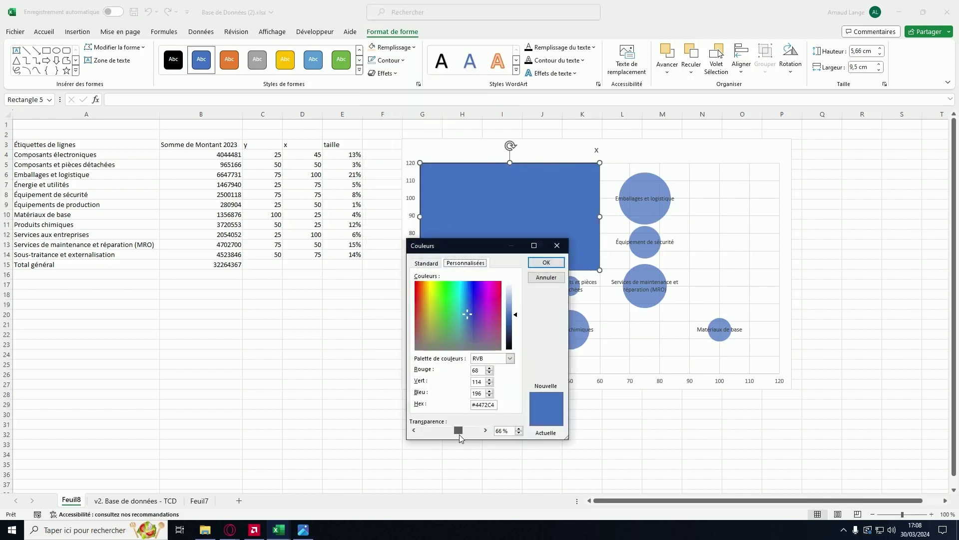
left_click(546, 262)
- Cover the other three chart quadrants with duplicates of the rectangle, filled light orange at the upper right and light green in the lower half
key("ctrl+d")
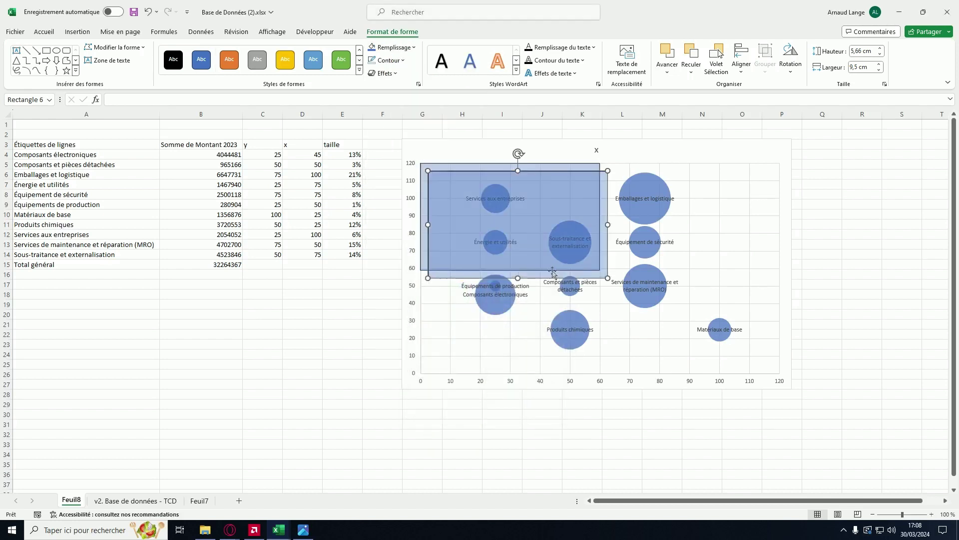
left_click_drag(559, 276, 721, 269)
left_click(392, 47)
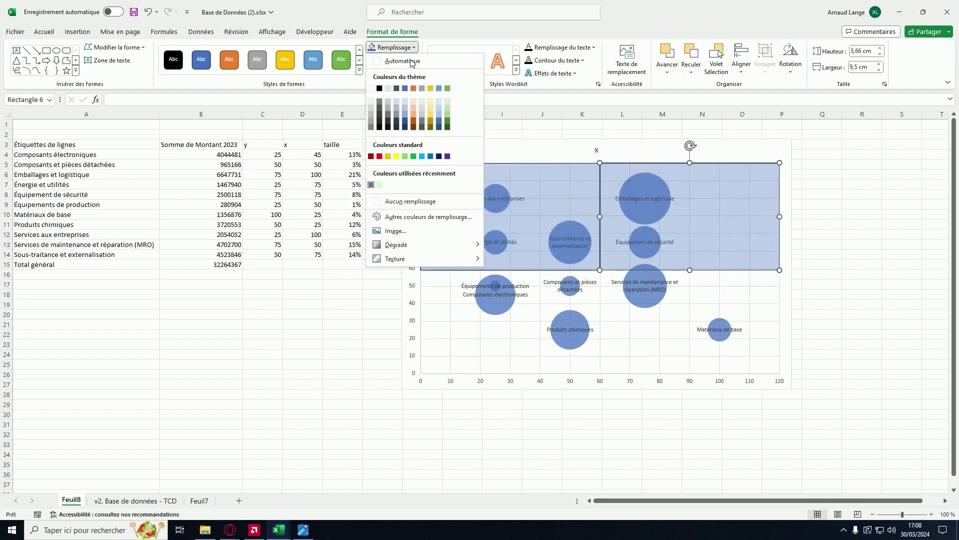
left_click(421, 103)
key("ctrl+d")
left_click_drag(651, 275, 652, 371)
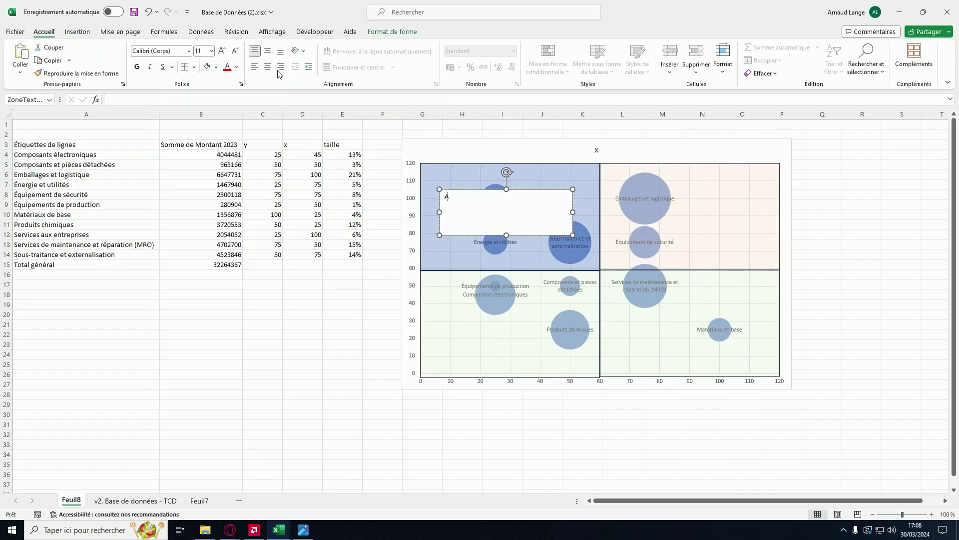
- Label the blue upper-left quadrant Achats Leviers in a text box, centring the text vertically and horizontally
type("chats Leviers")
left_click(268, 51)
left_click(268, 67)
- Duplicate the label onto the other quadrants: Achats Stratégiques at the upper right, Achats Critiques at the lower right and Achats Simples at the lower left
key("ctrl+d")
left_click_drag(510, 212, 505, 330)
type("Achats StratégiquesAchats Critiques")
key("ctrl+d")
type("Achats Simples")
left_click(383, 304)
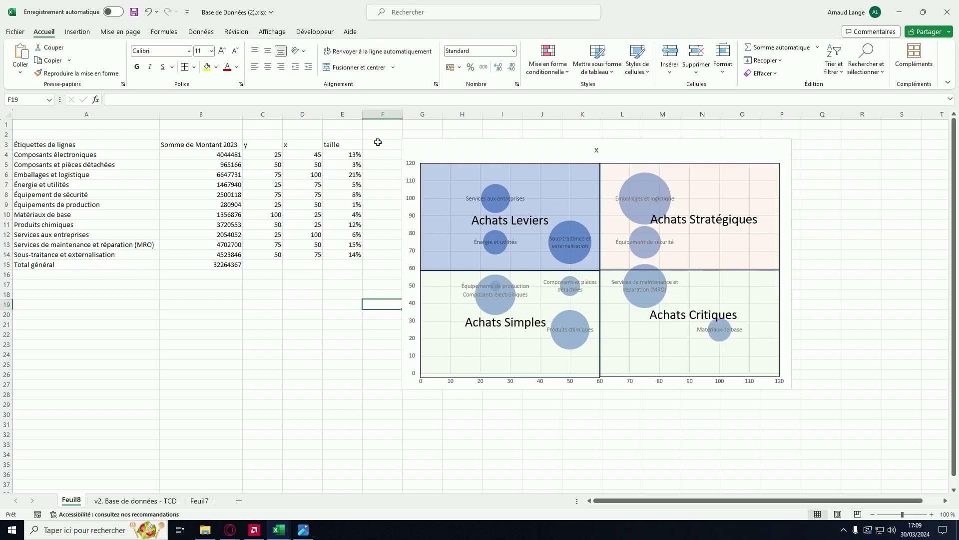
left_click(378, 136)
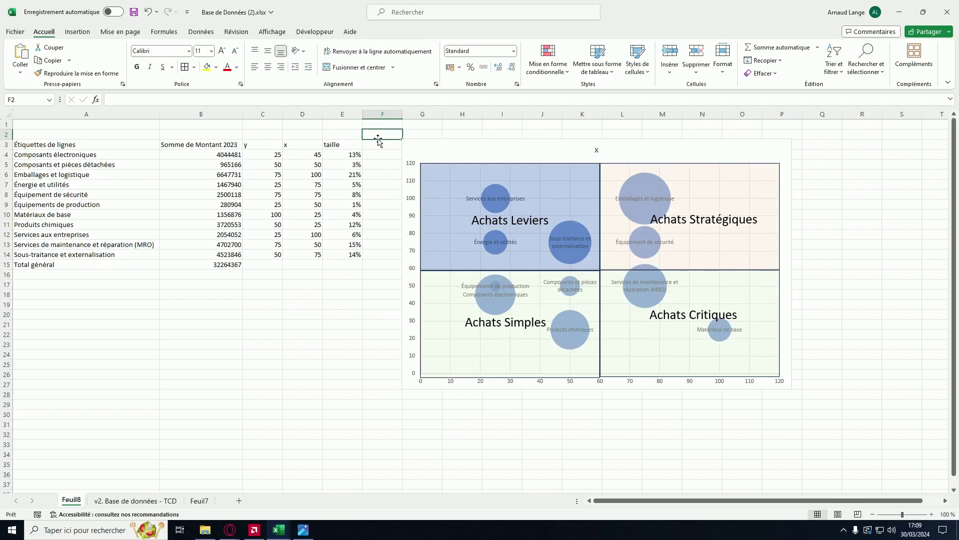